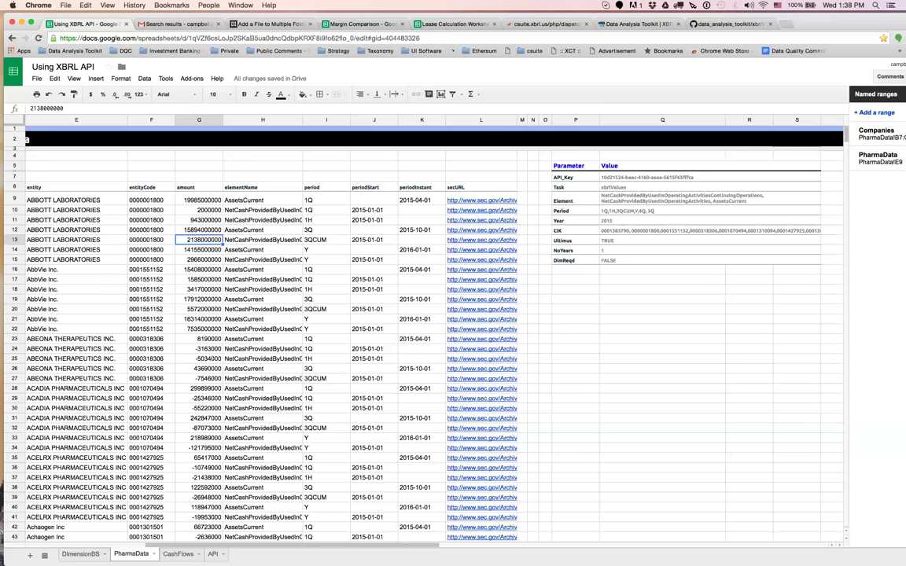
Set the Year parameter of the PharmaData query to 2014
left_click(707, 231)
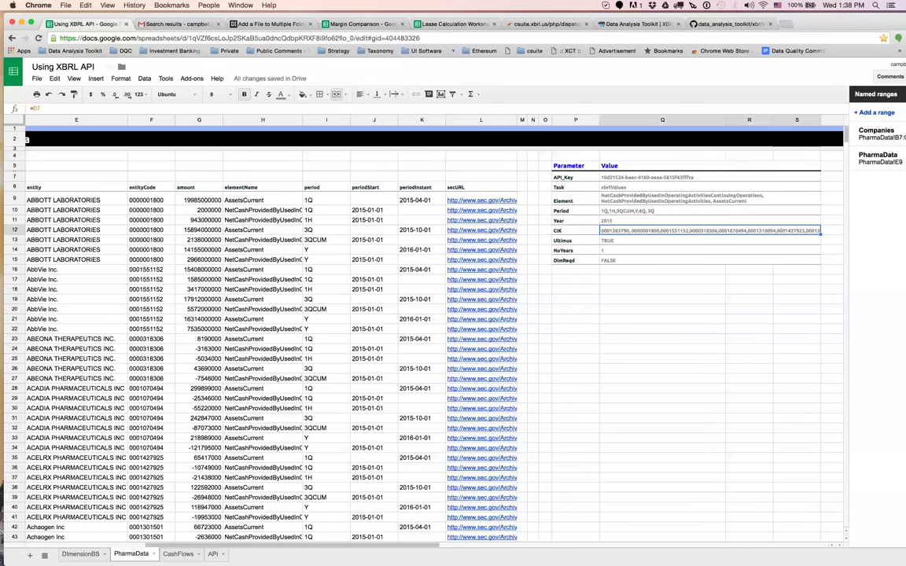
left_click(708, 220)
type("201")
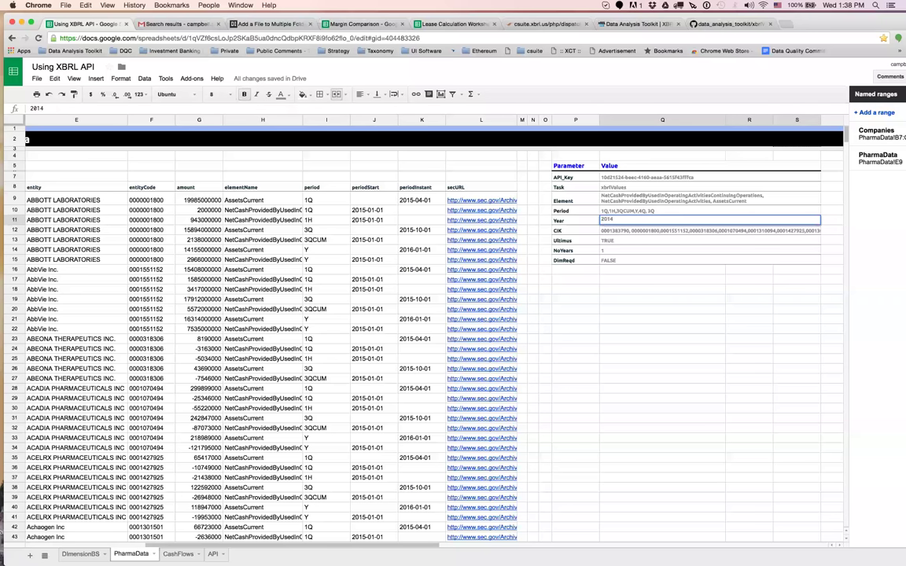
key("Return")
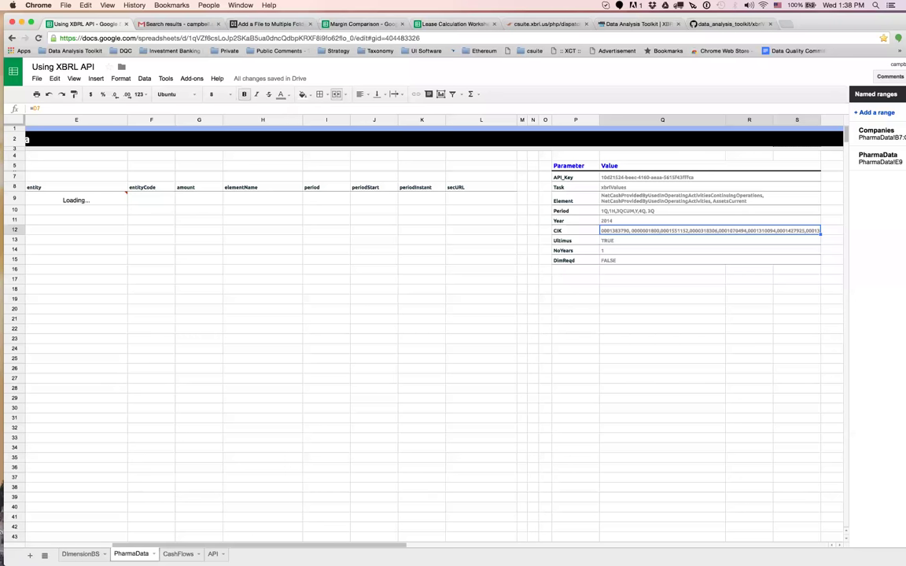
scroll(433, 330, "left", 2)
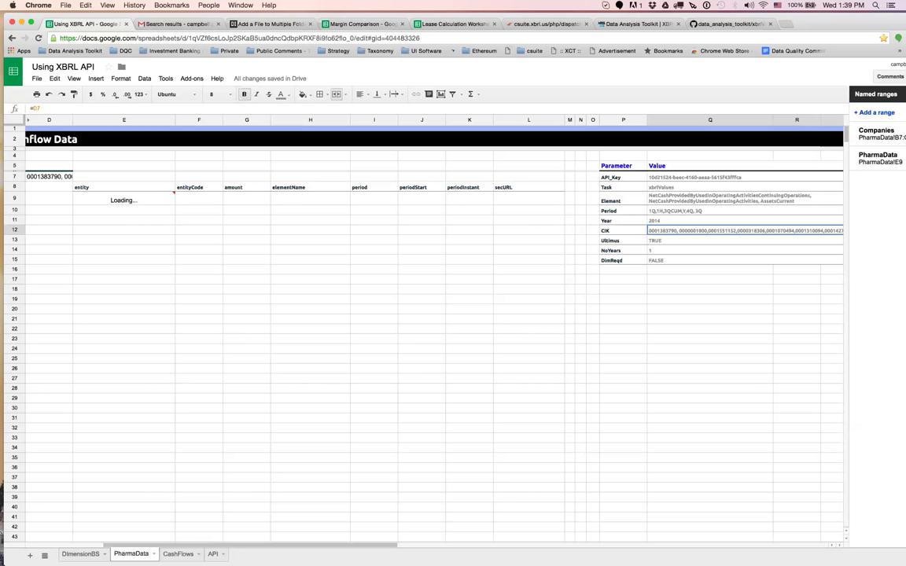
Set the Year parameter of the PharmaData query back to 2015
left_click(707, 240)
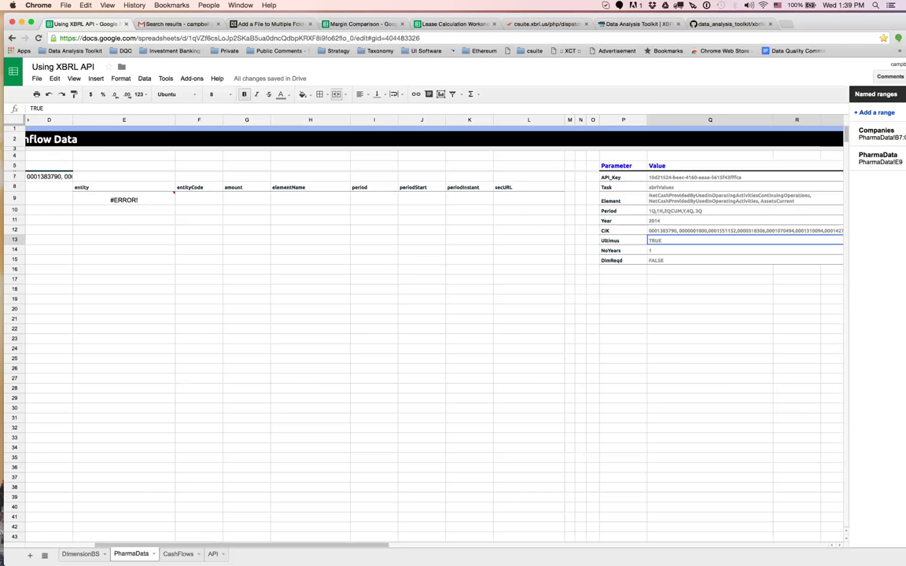
left_click(744, 220)
type("2015")
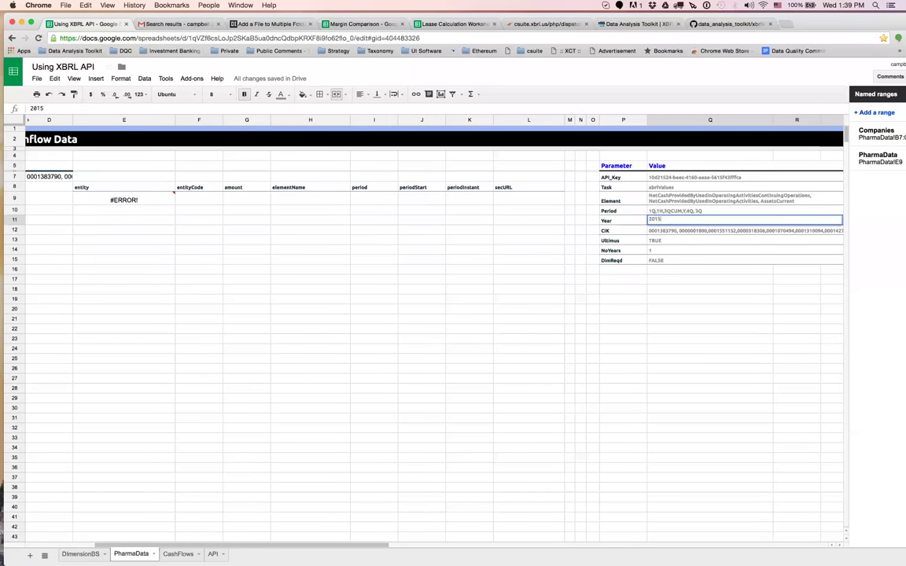
key("Return")
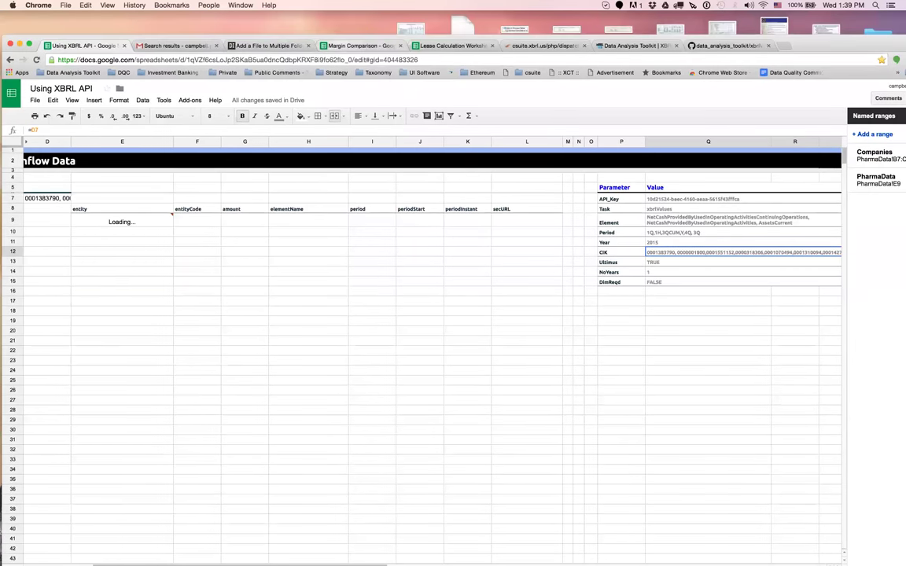
Switch to the Margin Comparison spreadsheet and inspect the formulas behind IBM's Revenues and Net Income (Loss) values
left_click(328, 49)
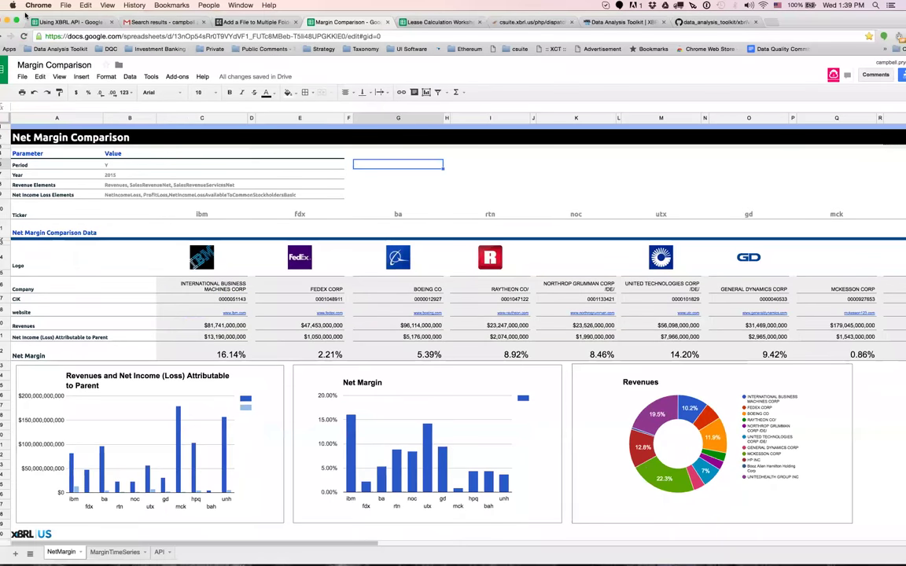
left_click_drag(26, 13, 37, 16)
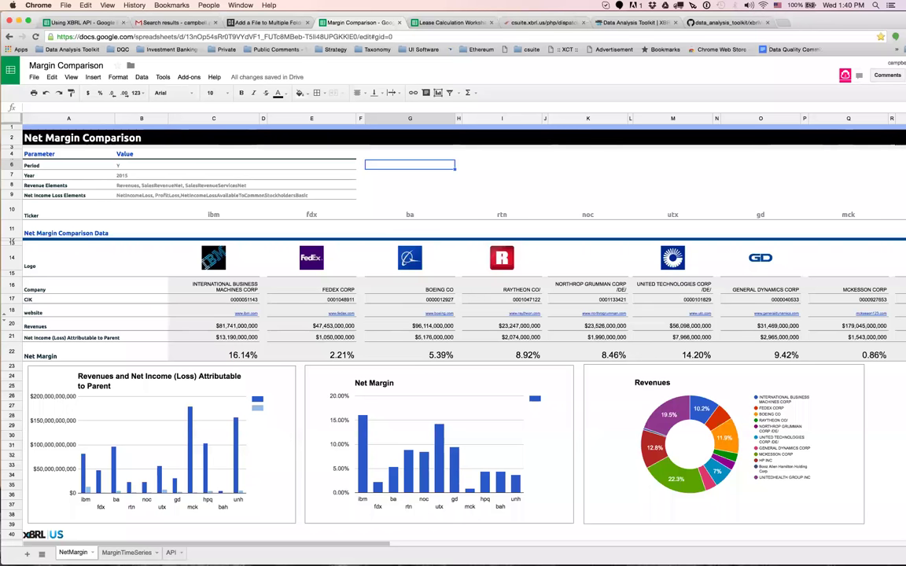
left_click(228, 327)
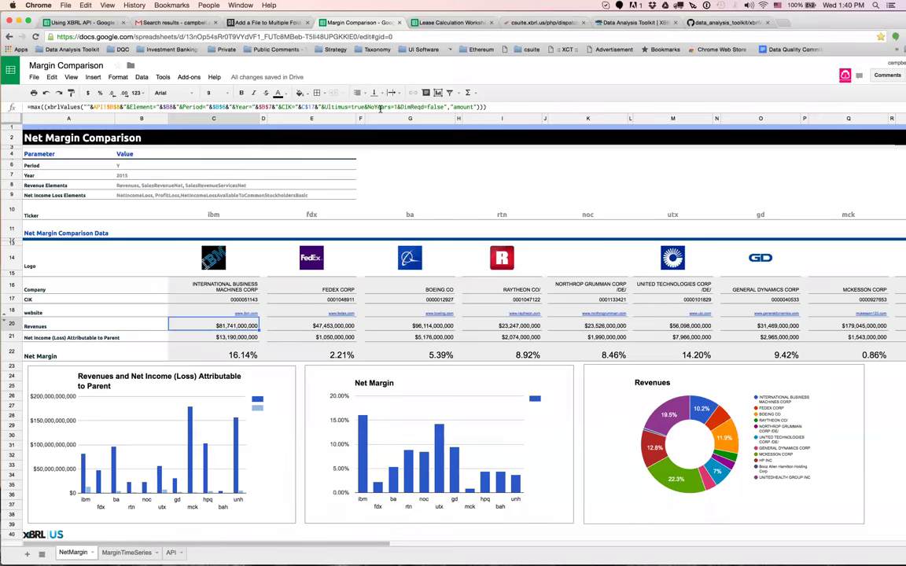
key("Down")
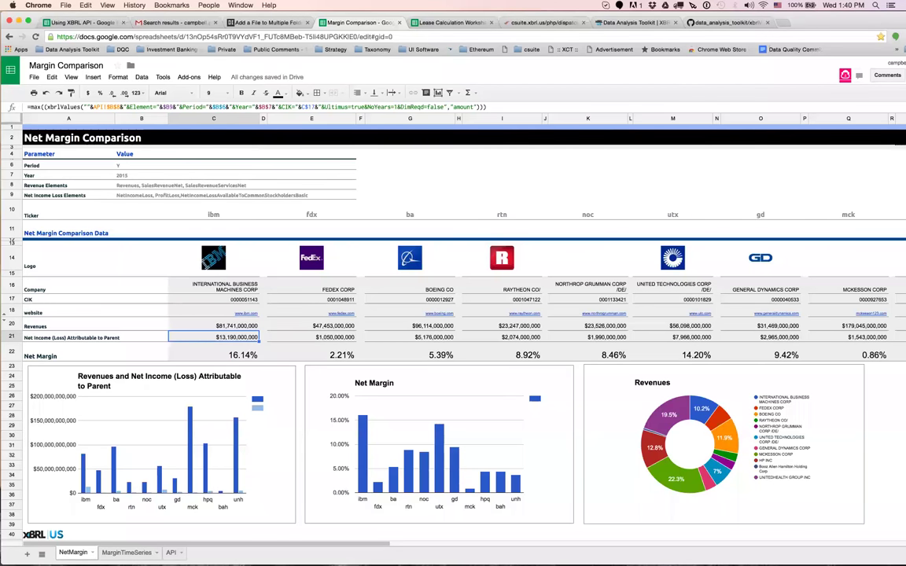
Review the MarginTimeSeries sheet and inspect the formulas of the 2009-1Q revenue amount and the company name
key("alt+Down")
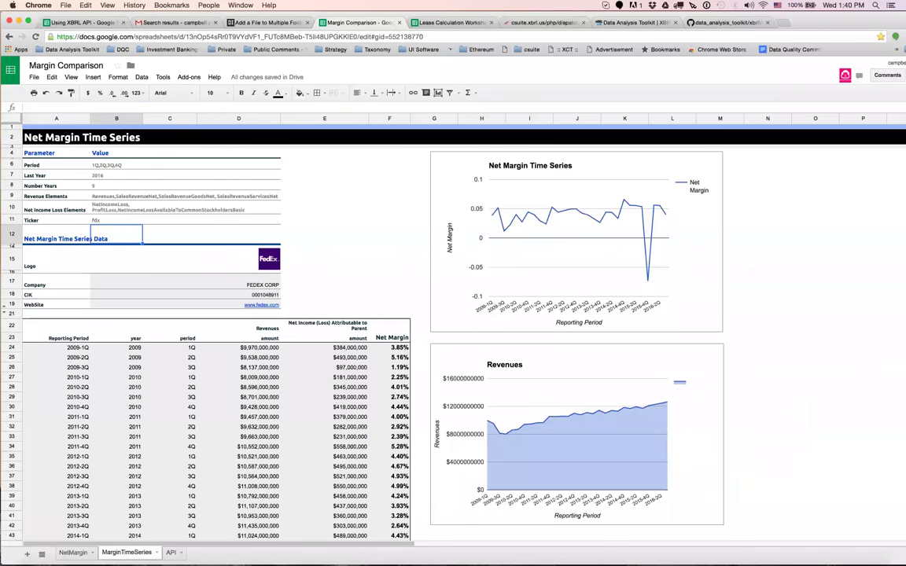
scroll(315, 330, "down", 5)
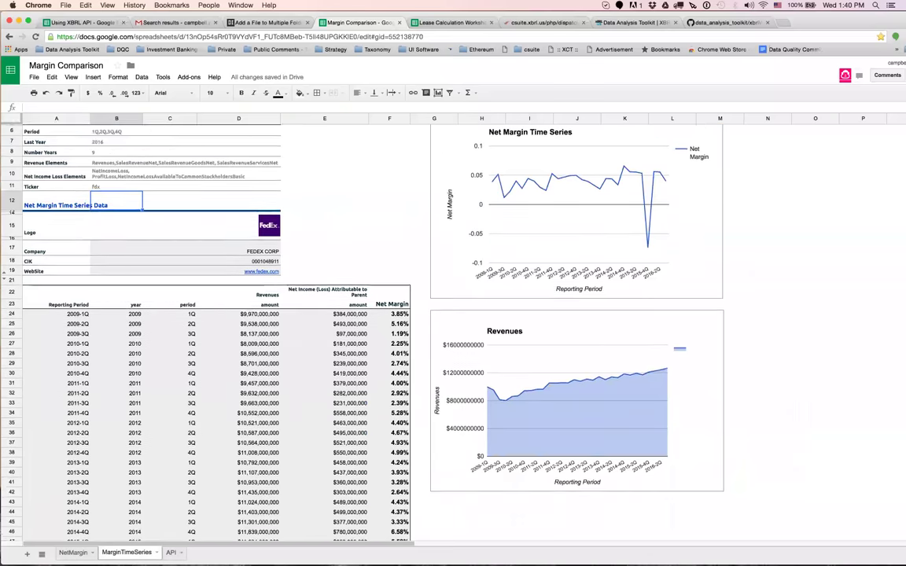
scroll(314, 331, "down", 1)
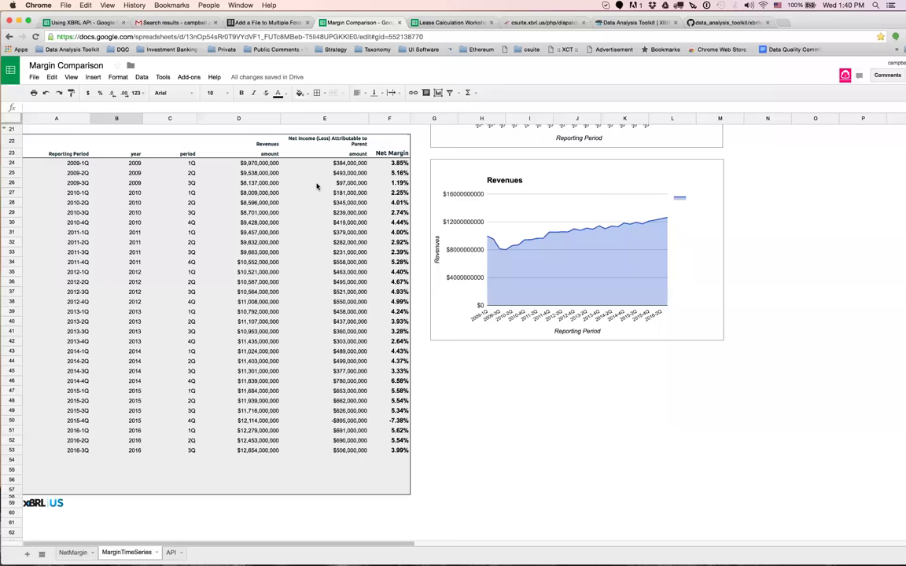
scroll(287, 173, "up", 3)
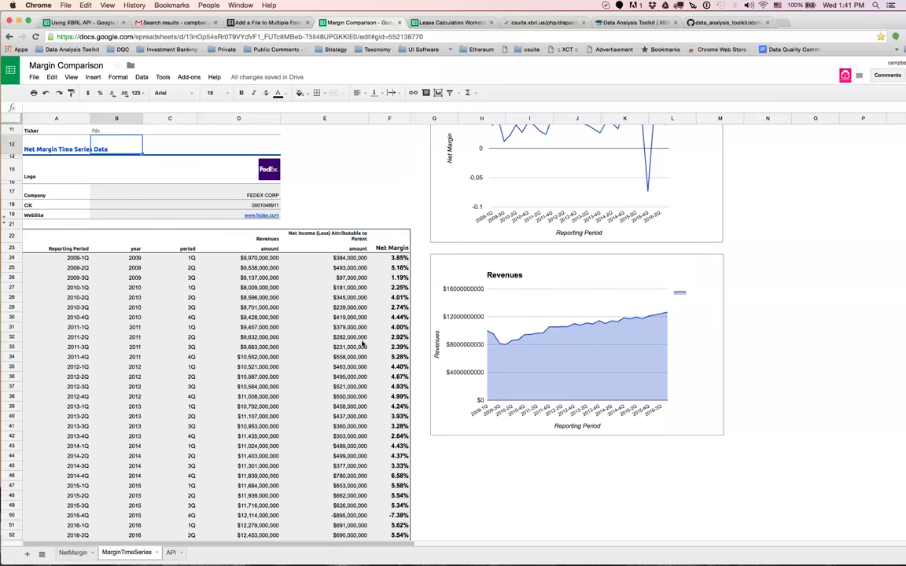
left_click(252, 260)
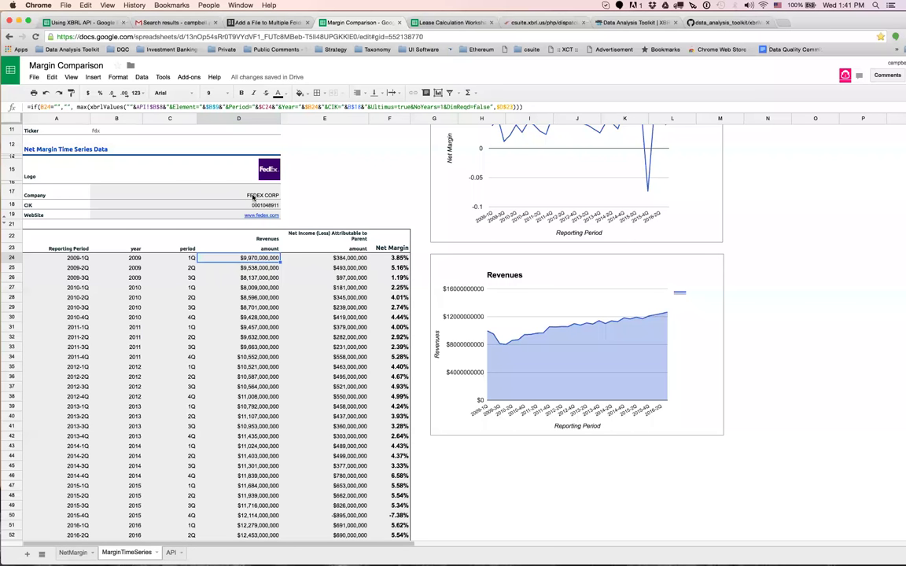
left_click(228, 191)
Set the Ticker parameter of the net margin time series to aapl
scroll(99, 151, "up", 2)
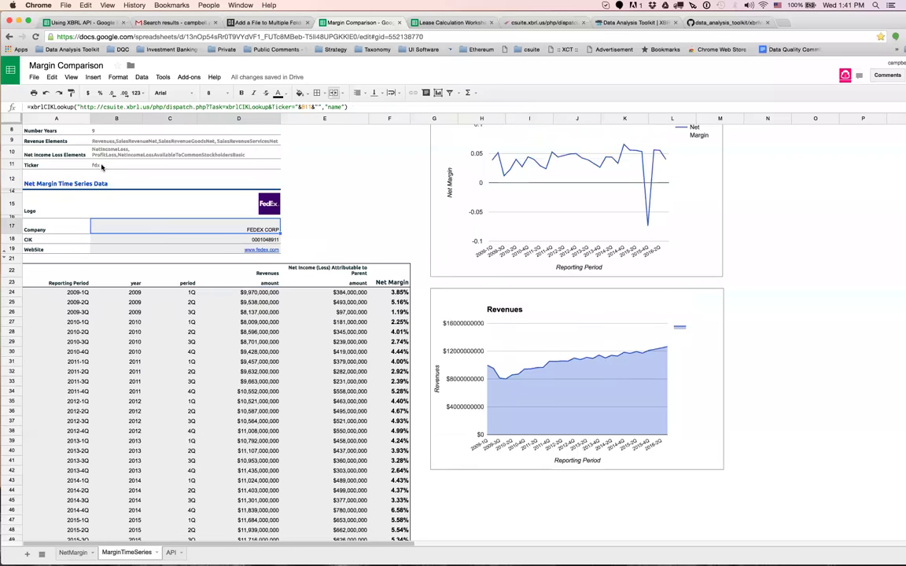
left_click(94, 164)
type("aap")
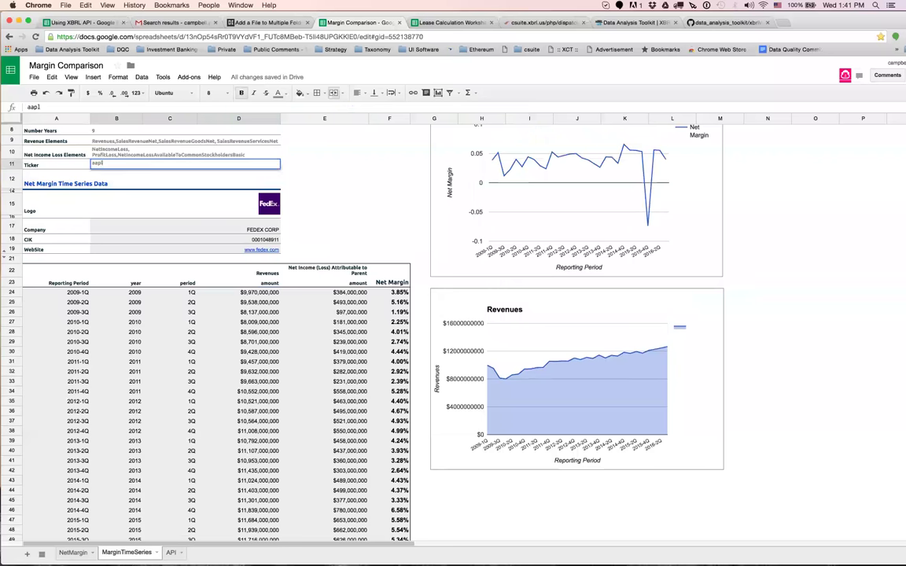
type("l")
key("Return")
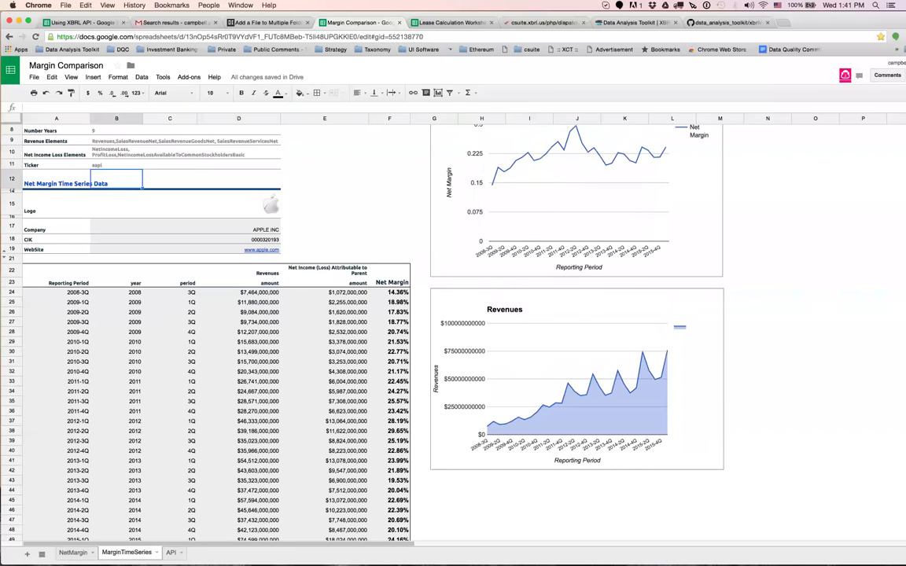
Review the time series rows for Apple and set the Number Years parameter to 5
scroll(118, 196, "down", 5)
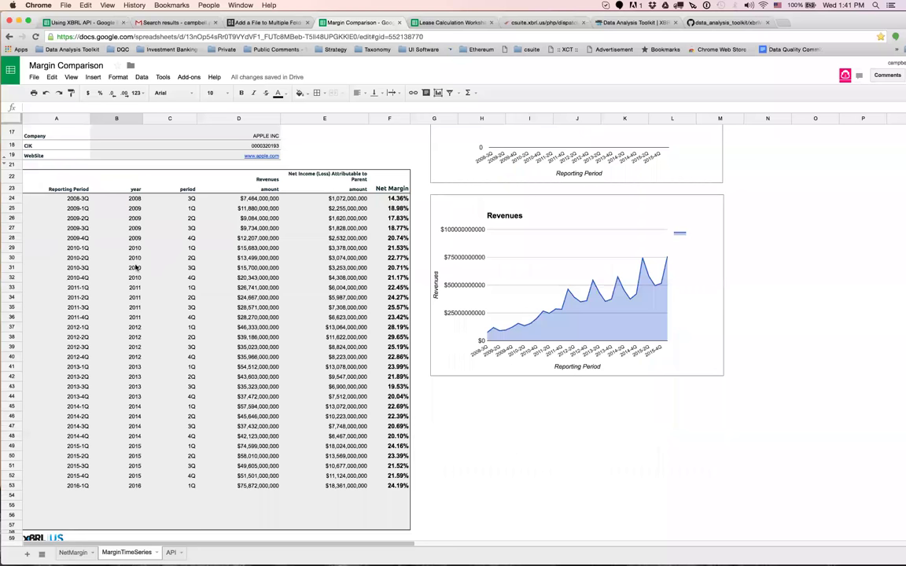
scroll(140, 257, "up", 5)
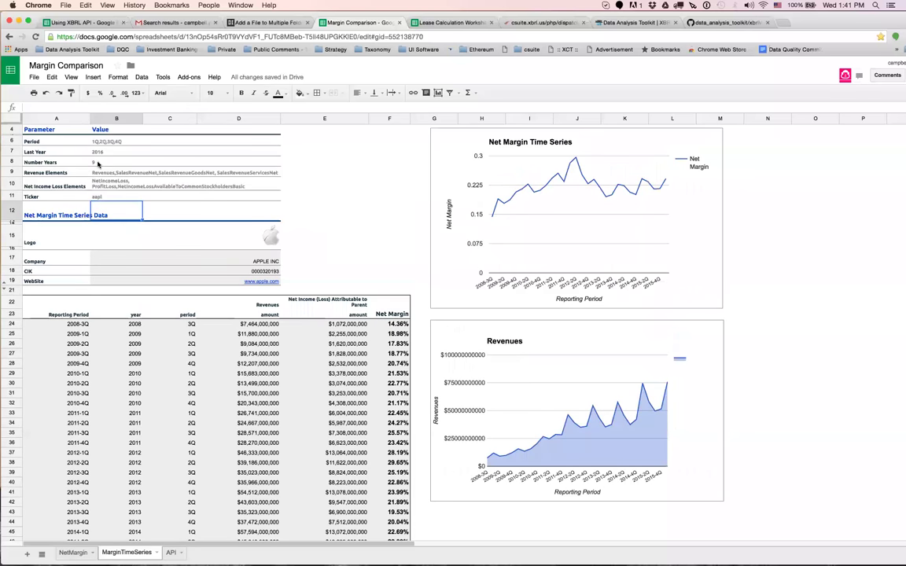
left_click(98, 163)
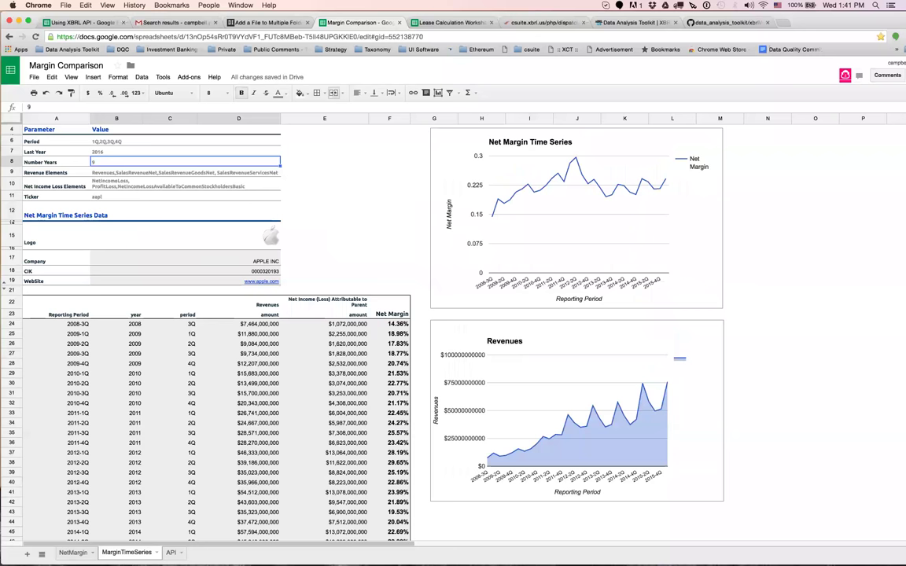
type("5")
key("Return")
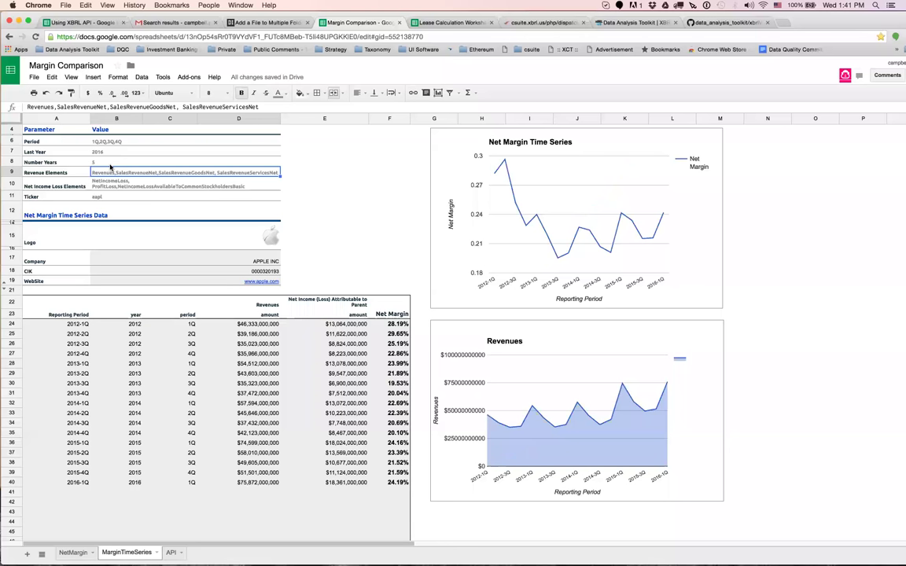
Switch back to the Using XBRL API spreadsheet and open the Year parameter on PharmaData for editing
left_click(93, 23)
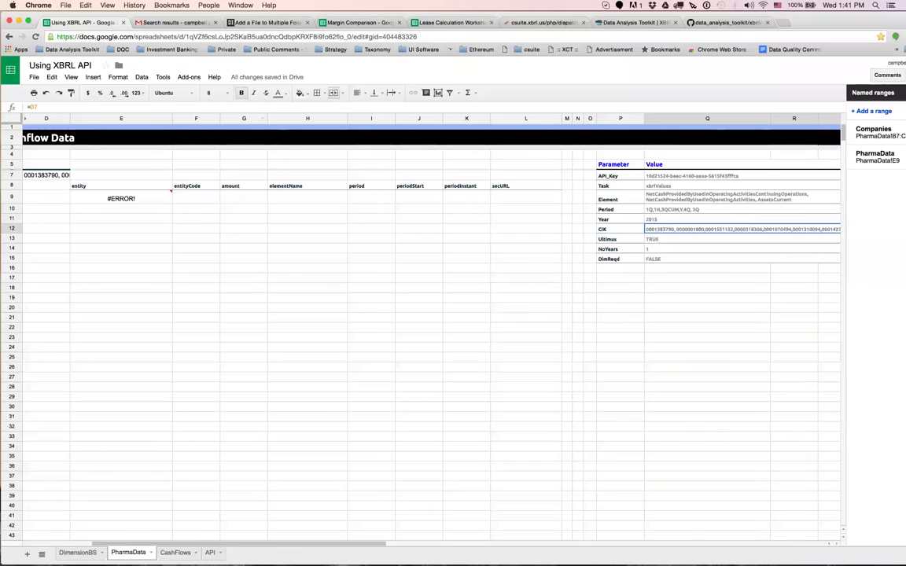
left_click(707, 220)
key("Return")
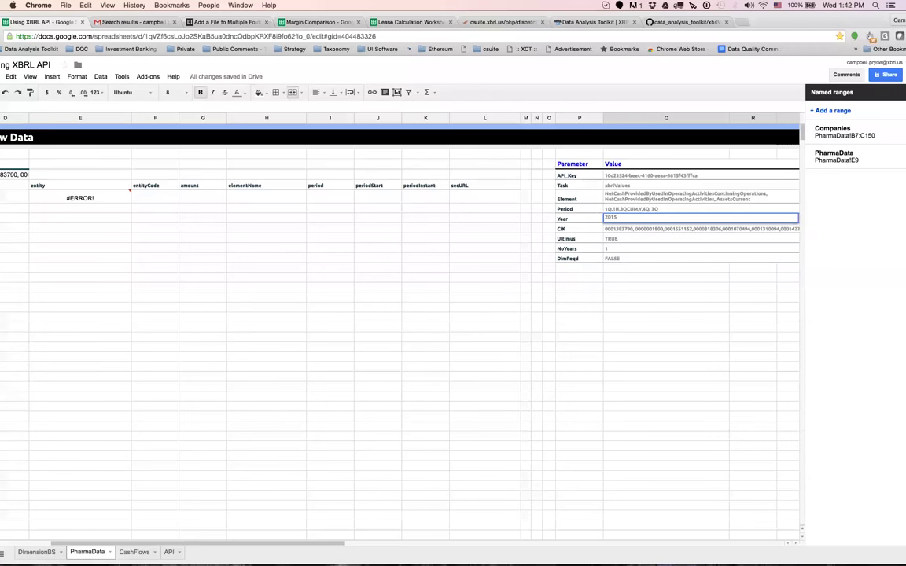
Change the Companies named range to PharmaData!B7:C100 and bring the browser window back into view
left_click(841, 132)
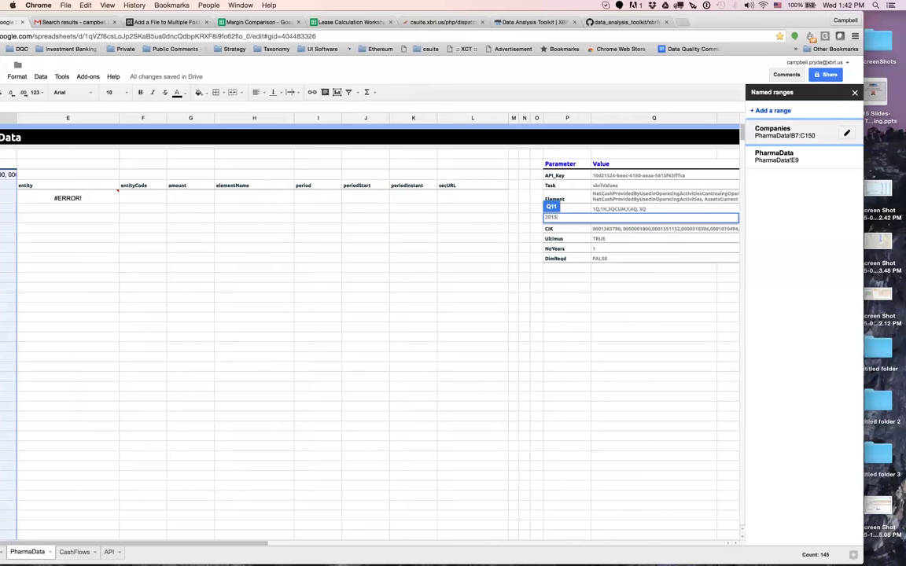
left_click(842, 130)
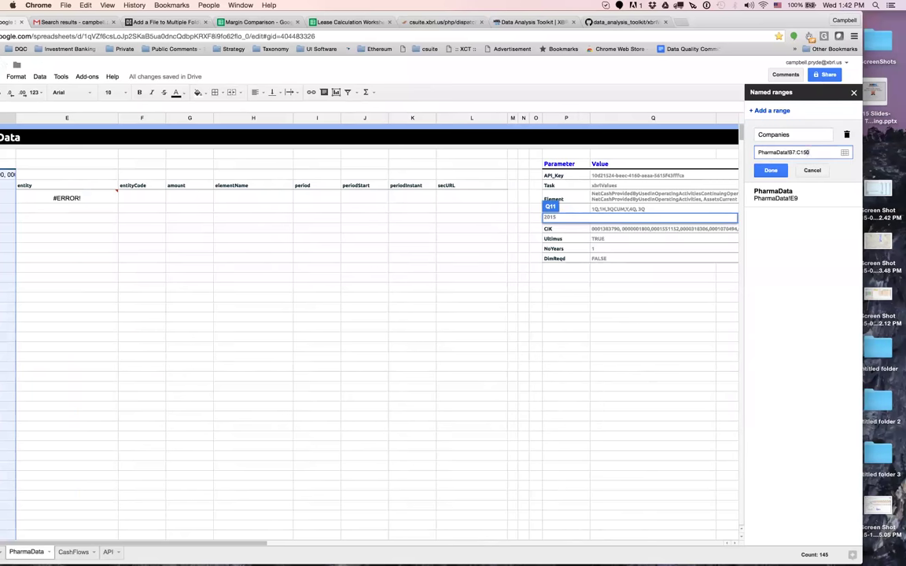
type("00")
key("Return")
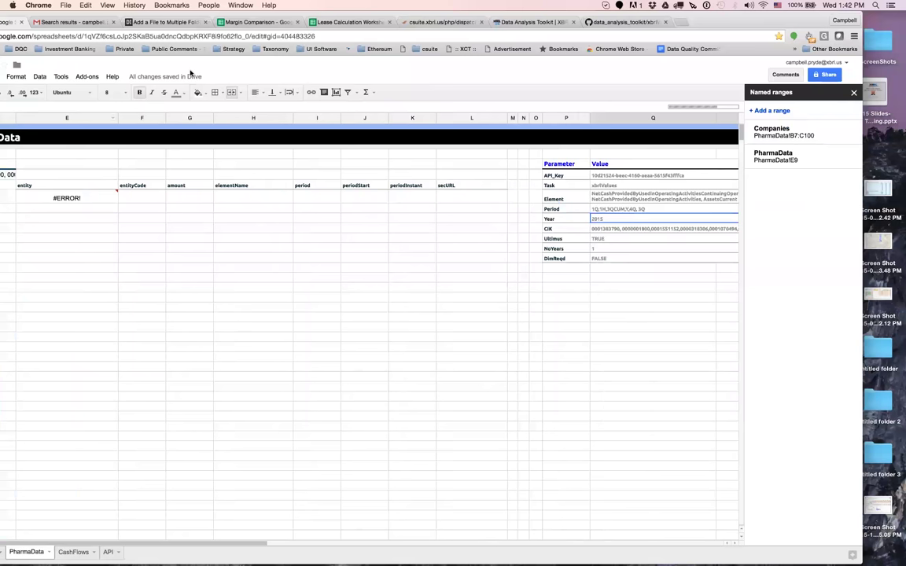
left_click_drag(29, 14, 117, 16)
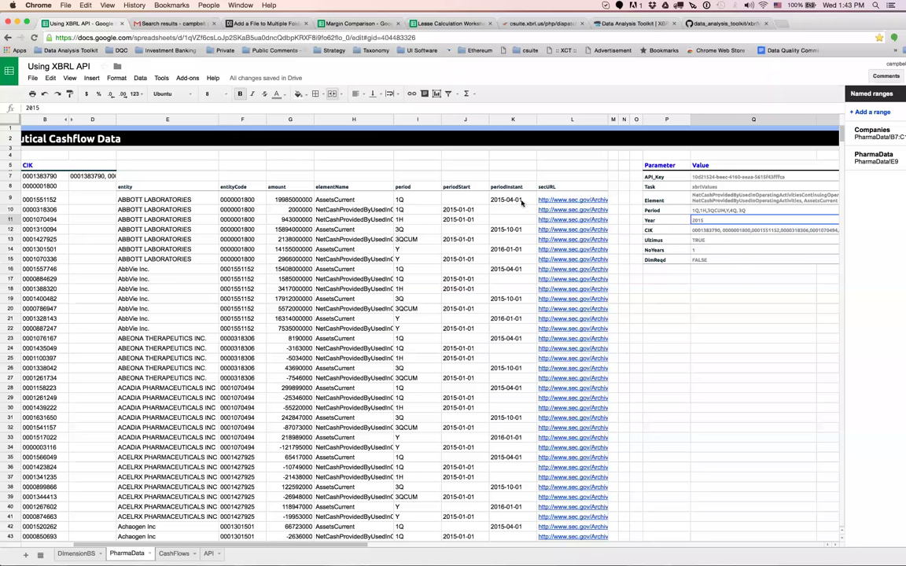
View the SEC filing linked in the first Abbott Laboratories row, and return to the PharmaData sheet
left_click(573, 199)
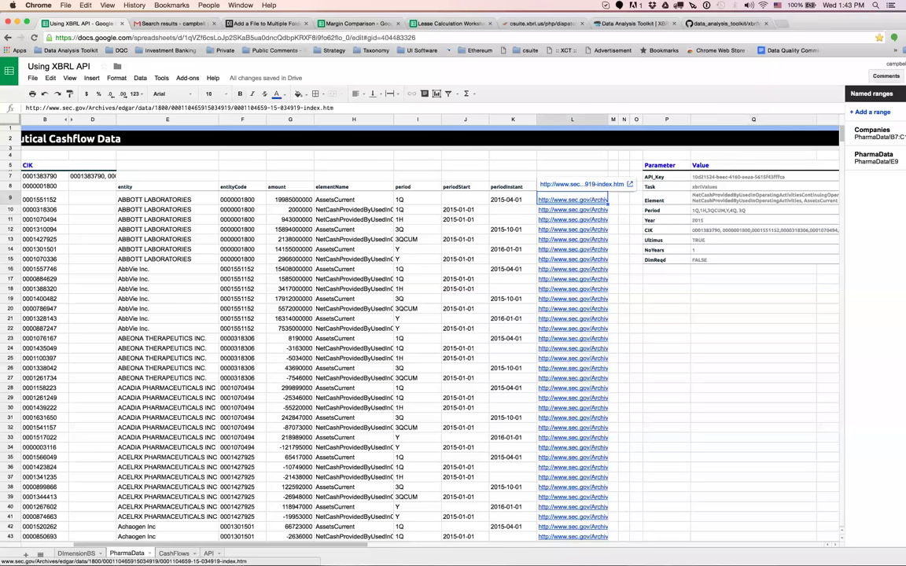
left_click(519, 172)
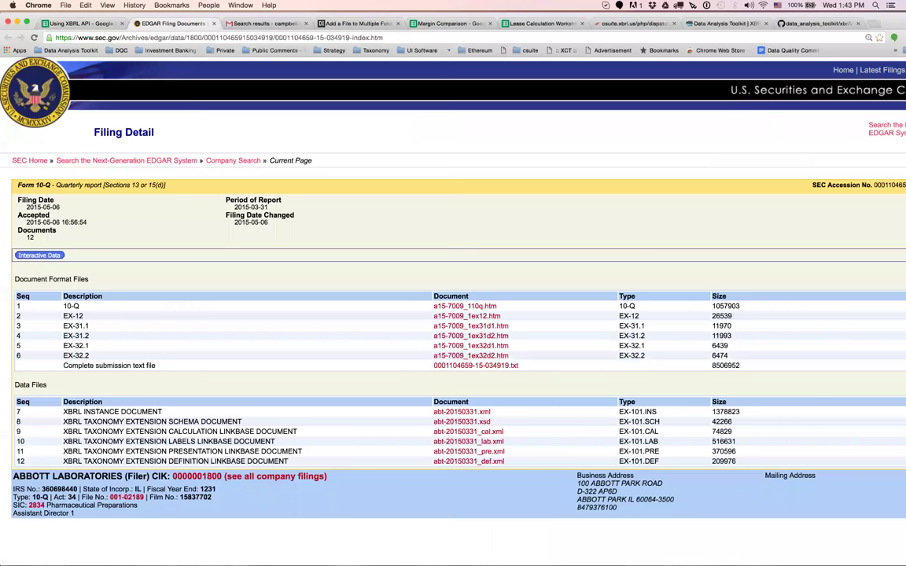
left_click(78, 23)
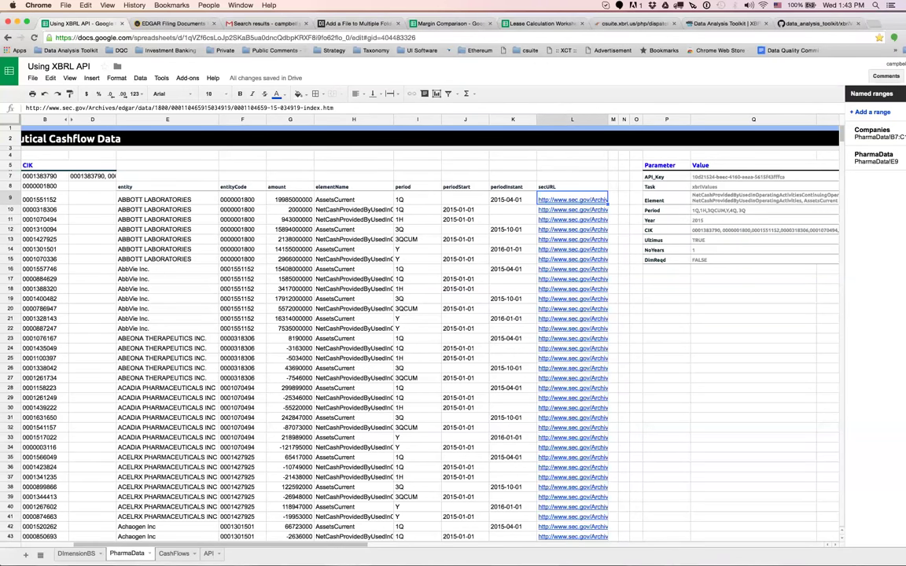
Inspect the formula in the first entity cell, E9, and review the CashFlows sheet back to its first company rows
left_click(155, 220)
left_click(149, 200)
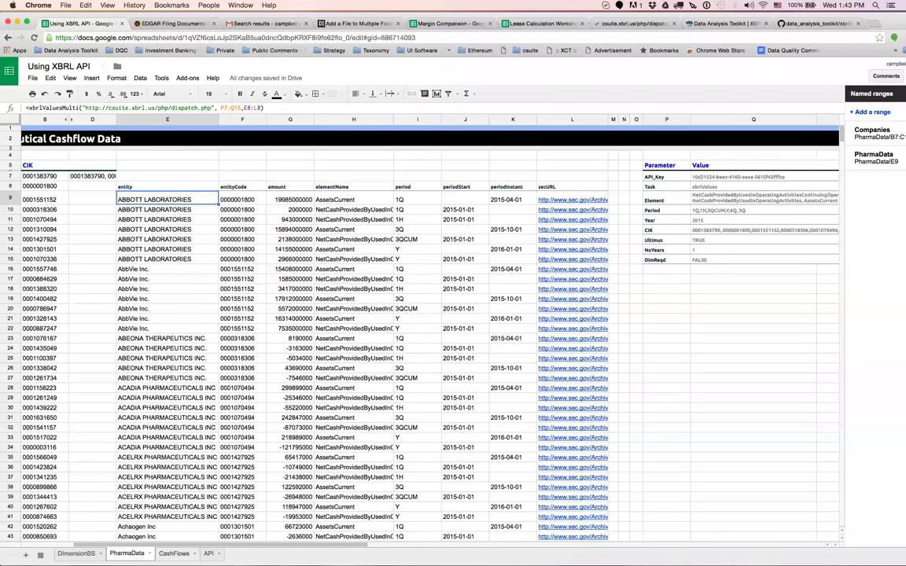
scroll(424, 354, "up", 1)
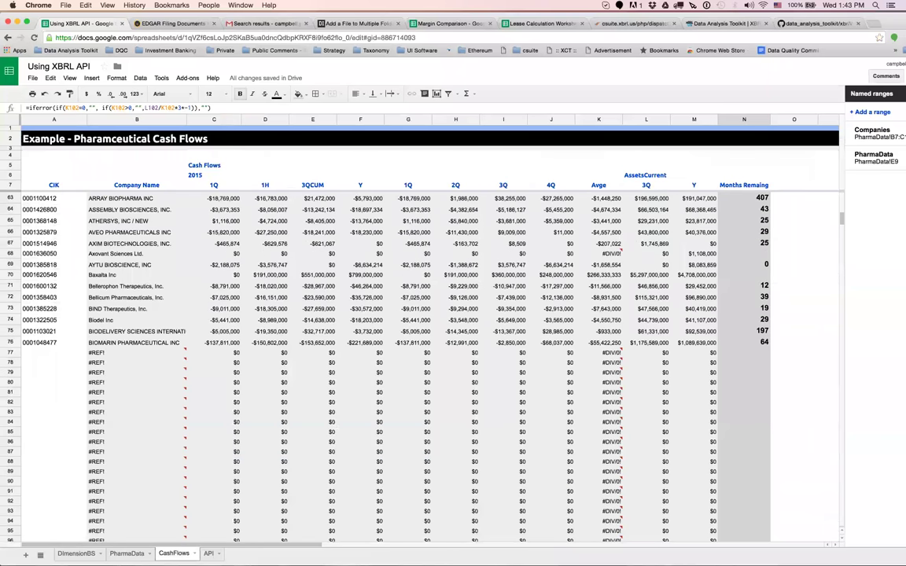
scroll(112, 194, "up", 15)
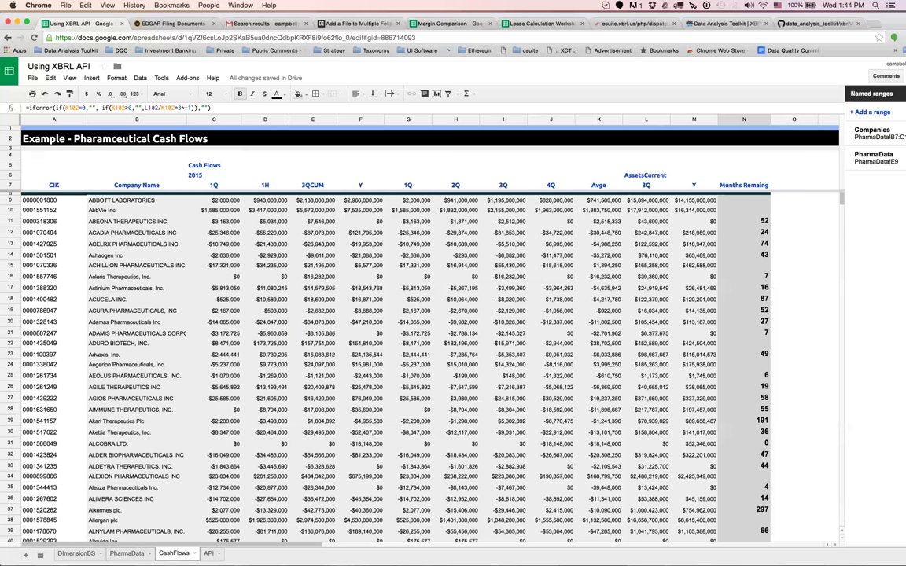
Inspect the formulas behind the 1Q to 4Q quarterly cash flows in Aegerion Pharmaceuticals' row, cells G24 to J24
left_click(408, 364)
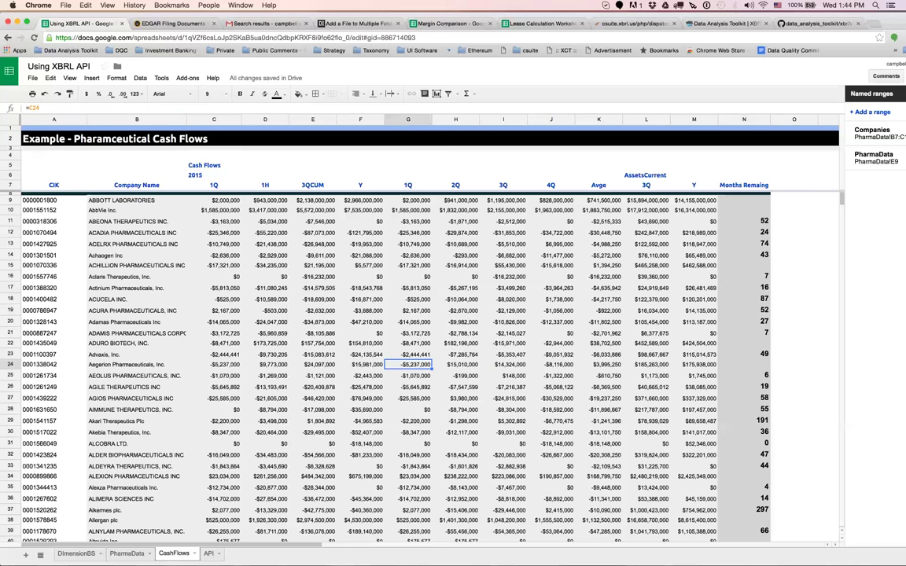
left_click(455, 364)
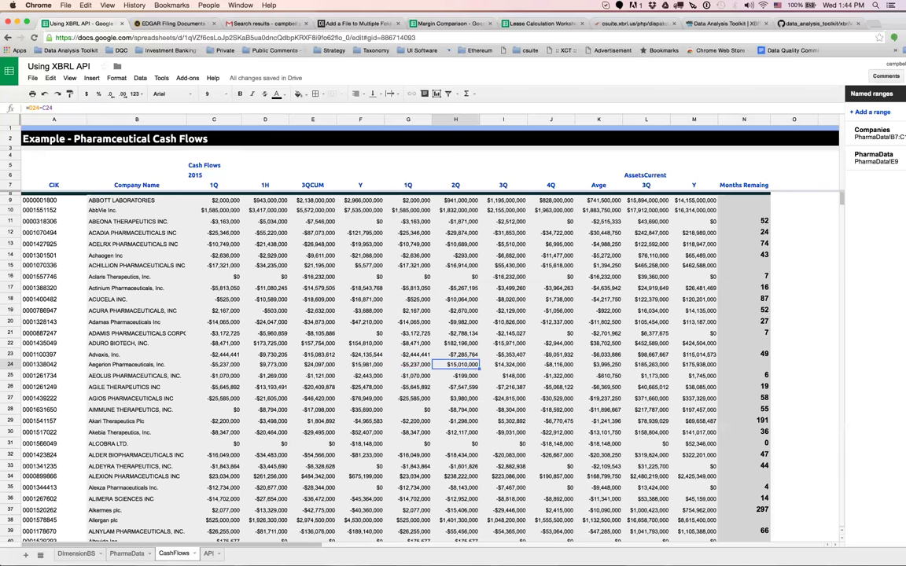
left_click(503, 364)
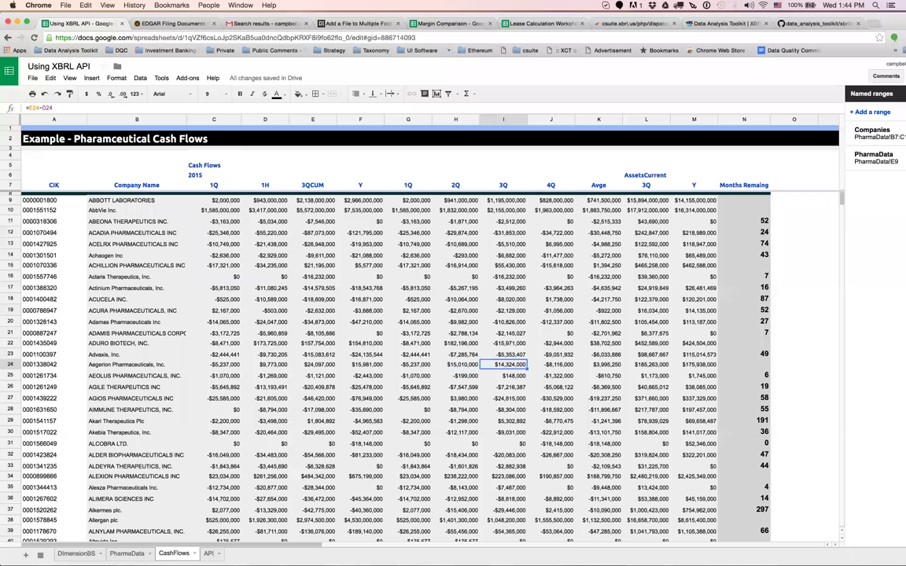
left_click(551, 364)
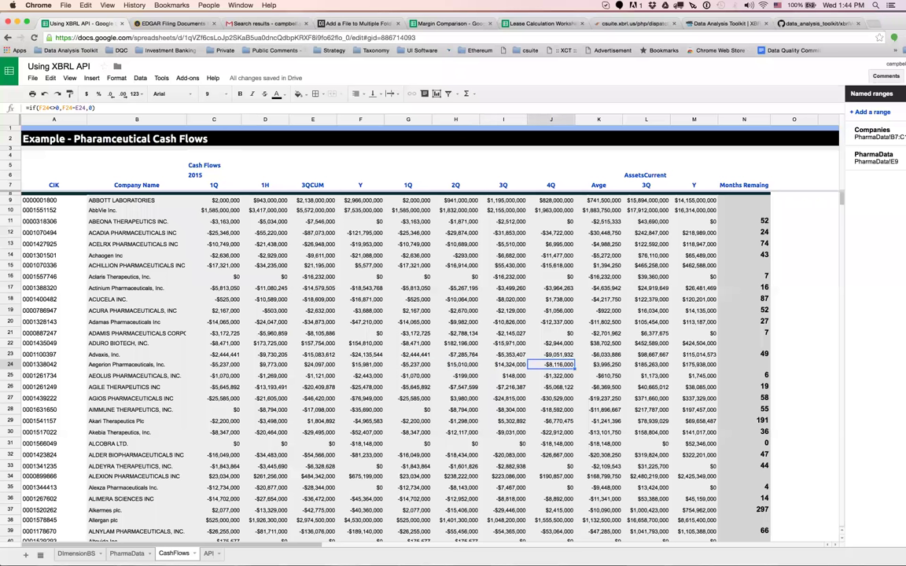
Examine how Advaxis's average cash flow, AssetsCurrent and months remaining are calculated in K23 to N23, including the quarterly values in G23:J23
left_click(598, 354)
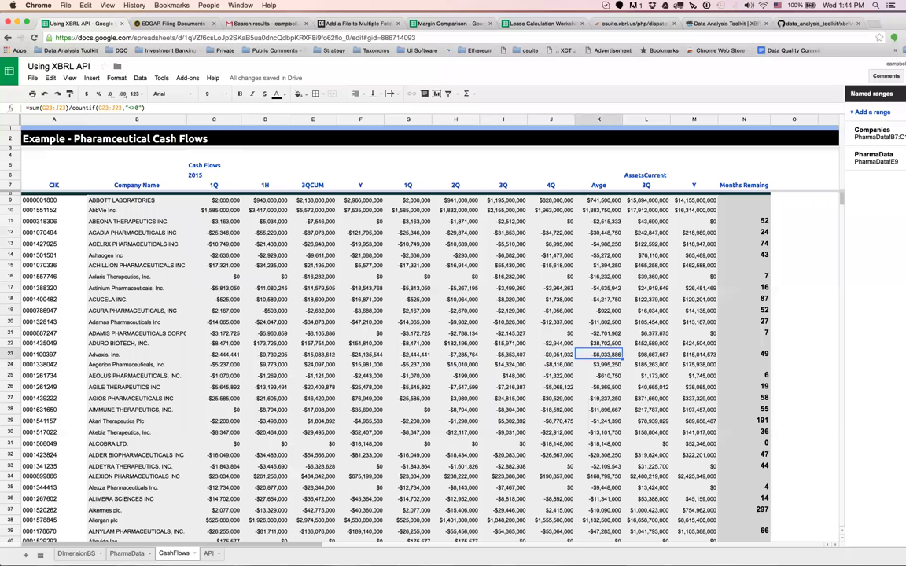
left_click_drag(408, 354, 550, 354)
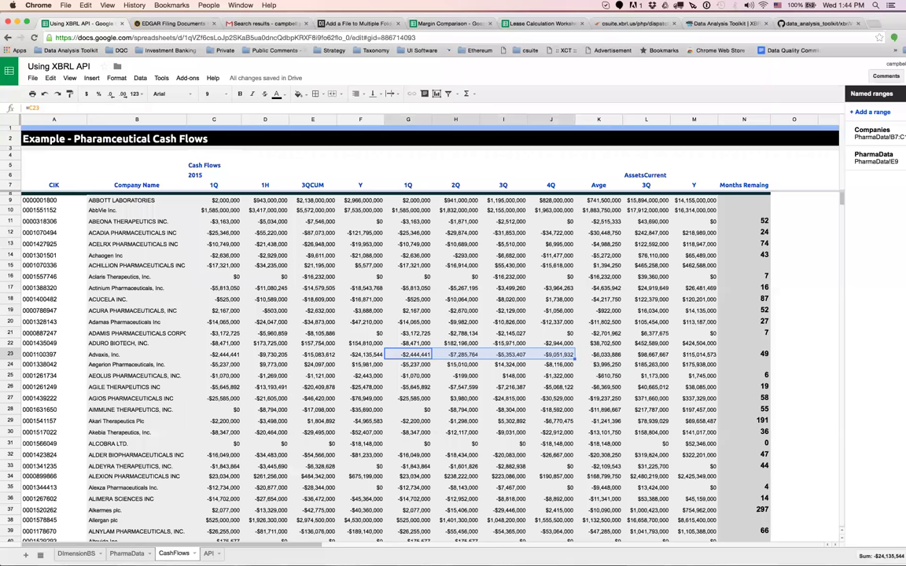
left_click(646, 354)
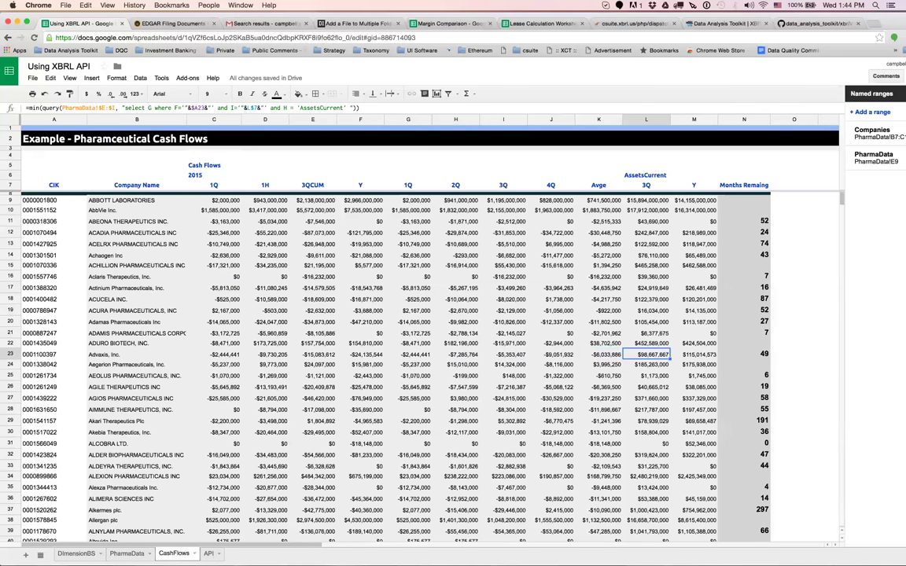
left_click(694, 354)
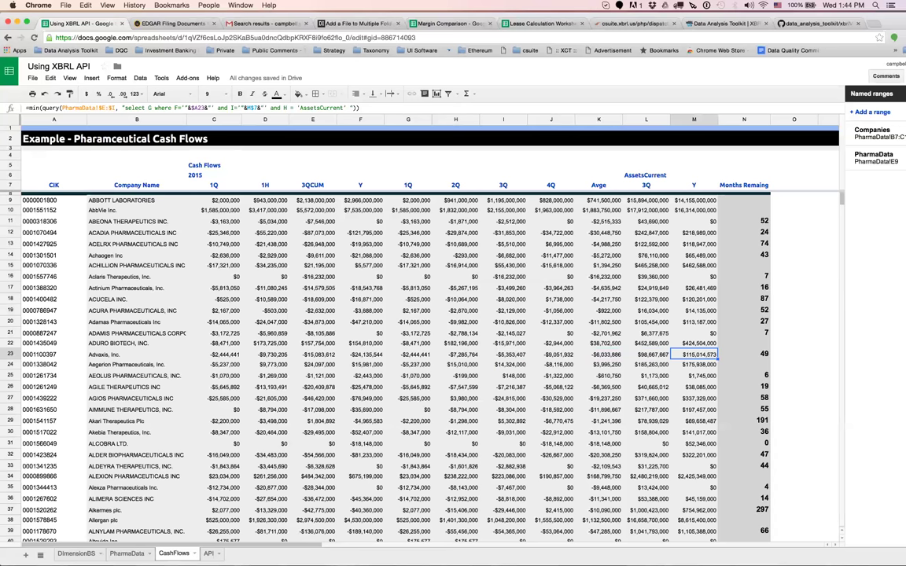
left_click(743, 354)
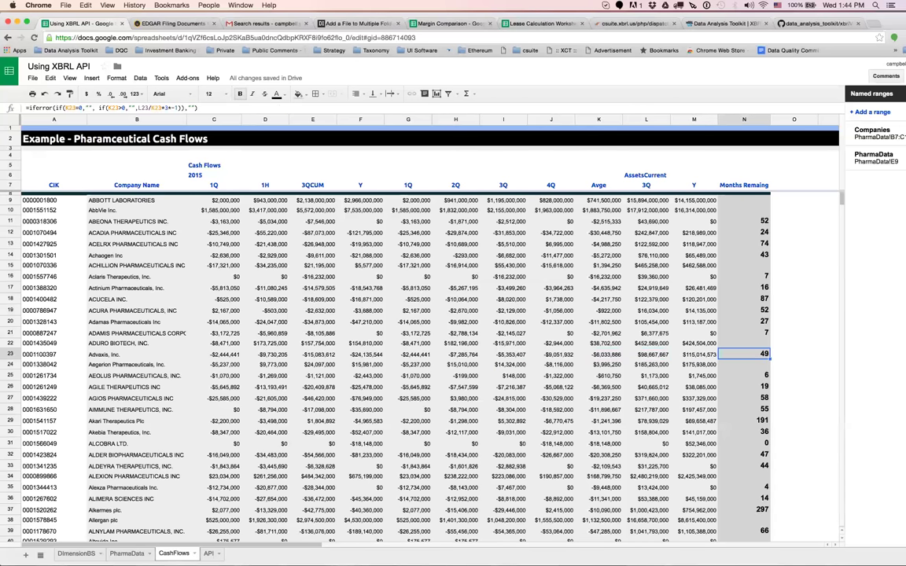